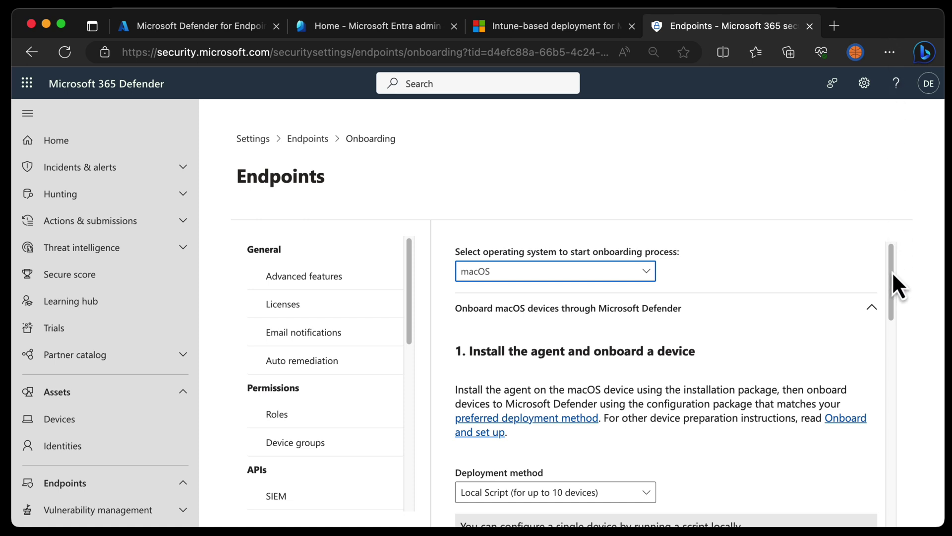
# Choose Mobile Device Management / Microsoft Intune as the macOS onboarding deployment method
pyautogui.moveTo(898, 285); pyautogui.dragTo(766, 331)
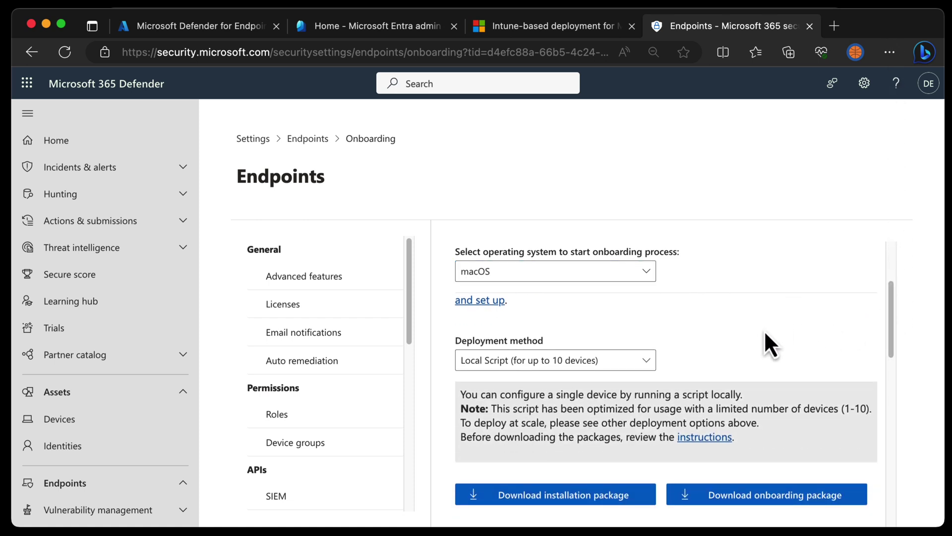
pyautogui.click(613, 361)
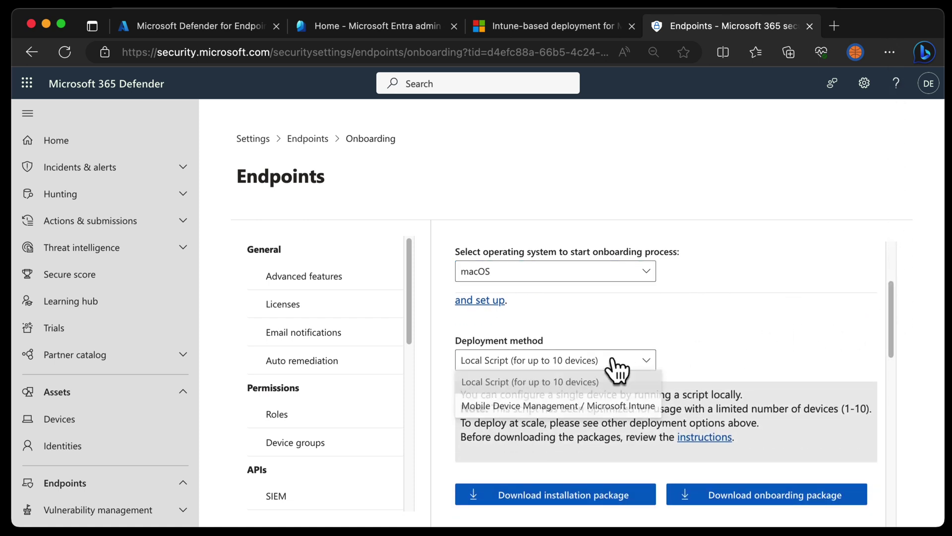
pyautogui.click(605, 406)
pyautogui.moveTo(890, 318); pyautogui.dragTo(889, 344)
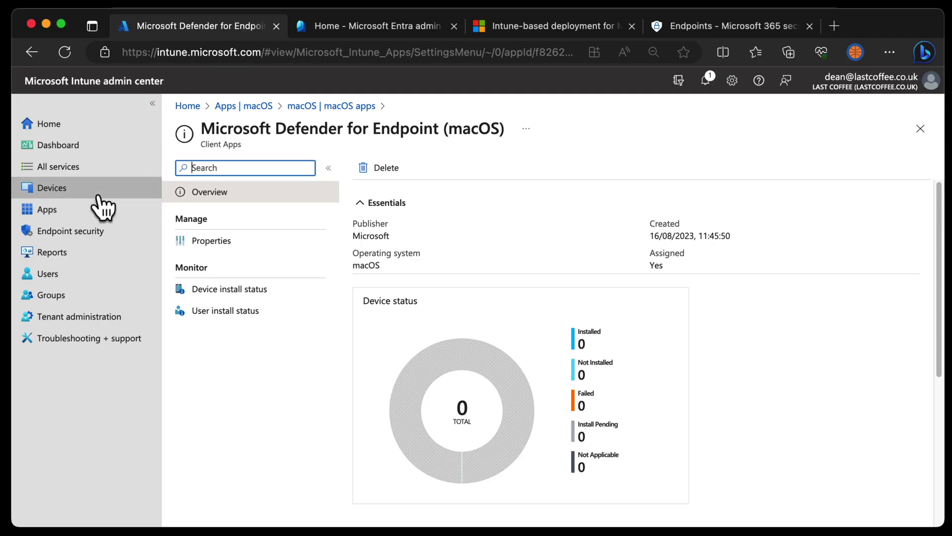
# Navigate to Devices > macOS > Configuration profiles
pyautogui.click(98, 193)
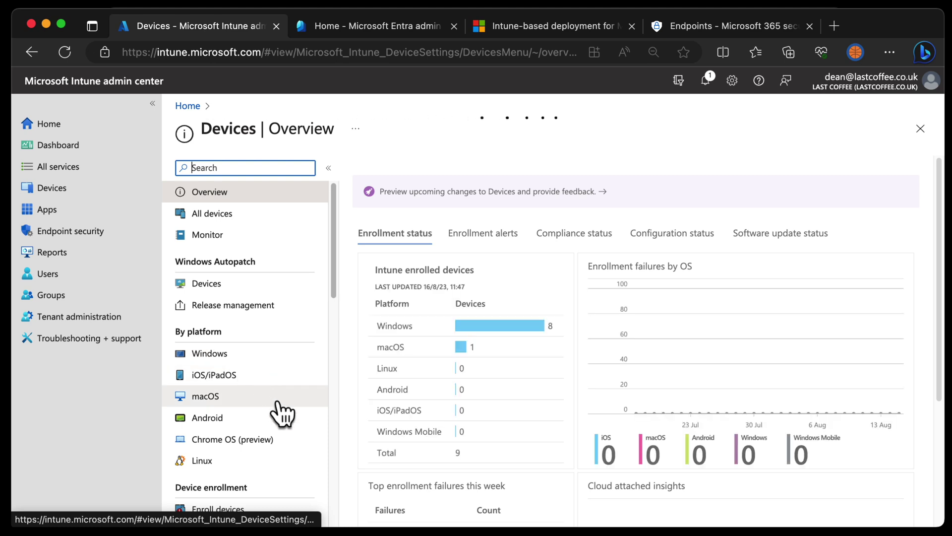
pyautogui.click(263, 393)
pyautogui.click(262, 282)
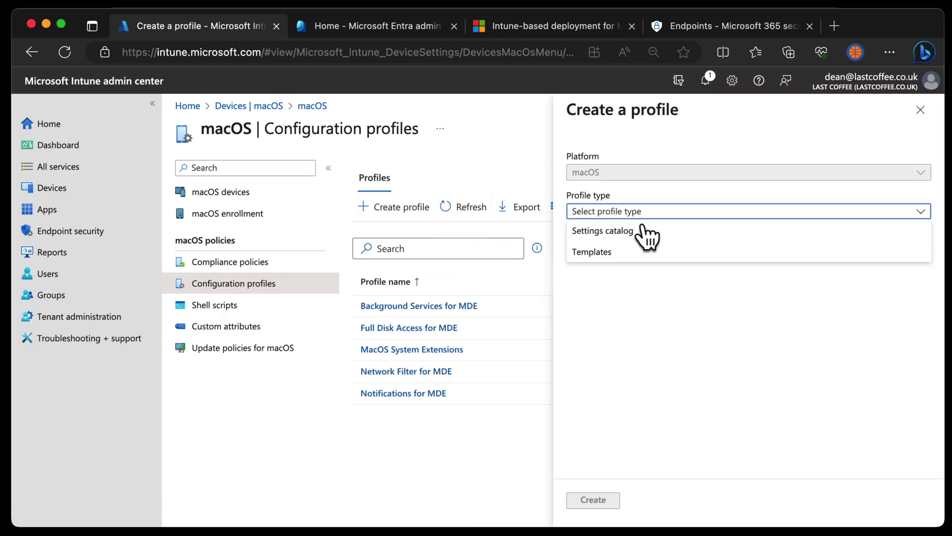
# Pick Templates > Custom as the profile type and create it
pyautogui.click(644, 248)
pyautogui.click(645, 325)
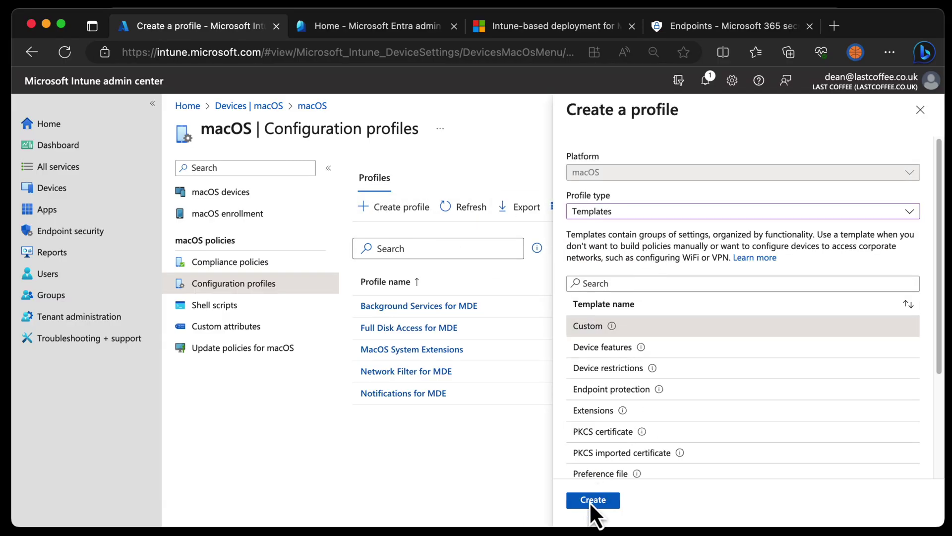
pyautogui.click(590, 501)
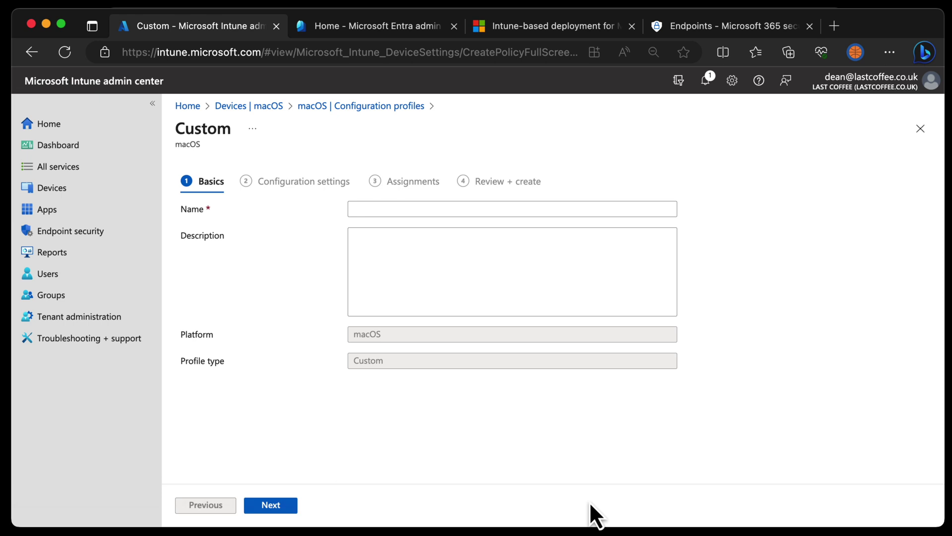
# Name the profile 'MacOS Onboarding for MDE' and continue to Configuration settings
pyautogui.click(476, 209)
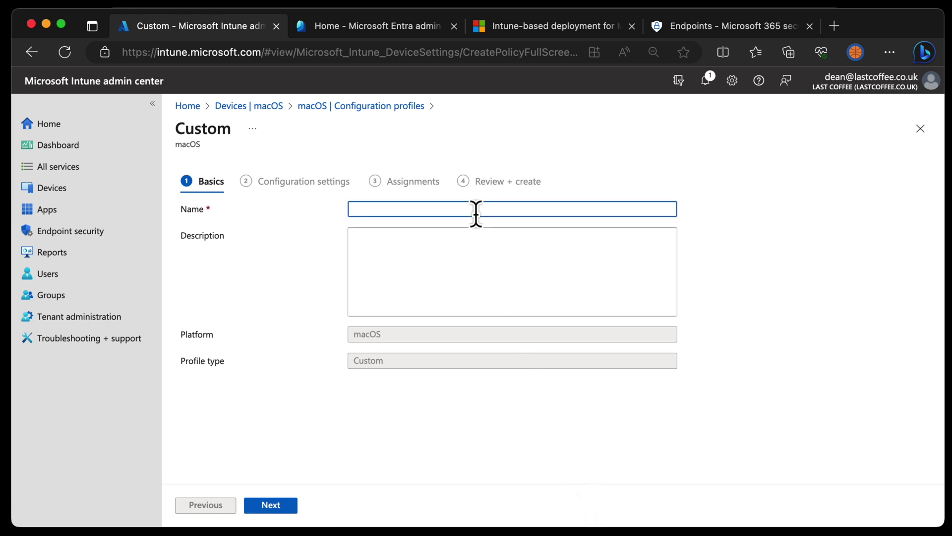
pyautogui.write('Onb')
pyautogui.write('MacOS')
pyautogui.press('End')
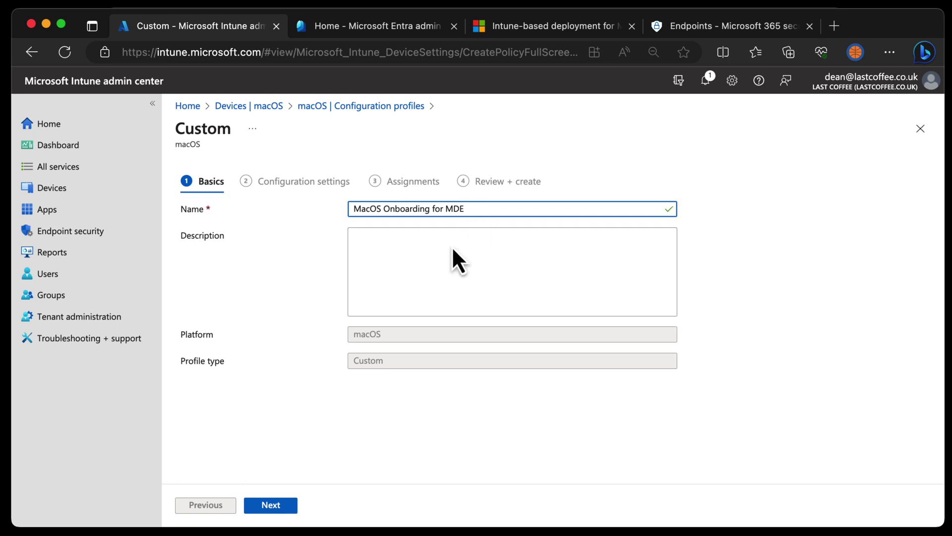
pyautogui.click(271, 504)
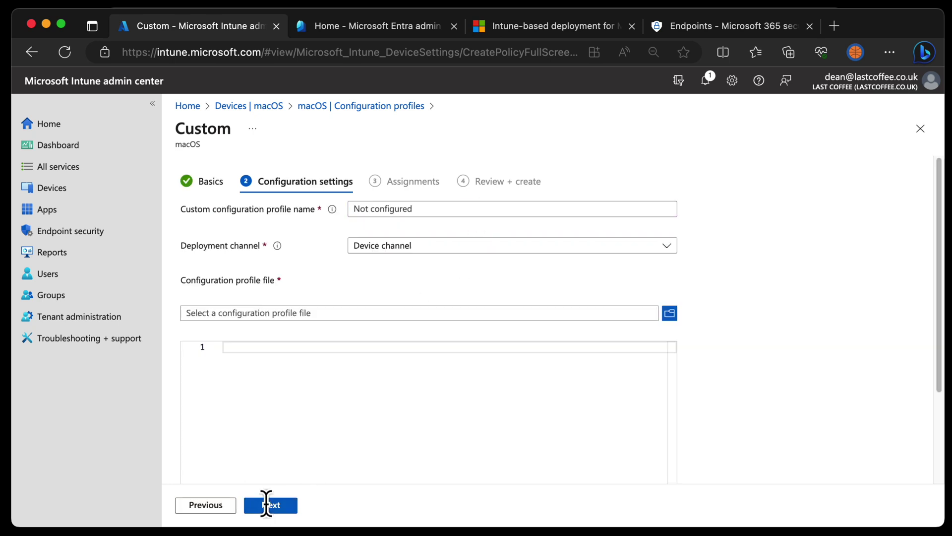
# Name the configuration 'MacOS Onboarding', upload WindowsDefenderATPOnboarding.xml from the intune folder, and continue
pyautogui.click(440, 208)
pyautogui.write('MacOS O')
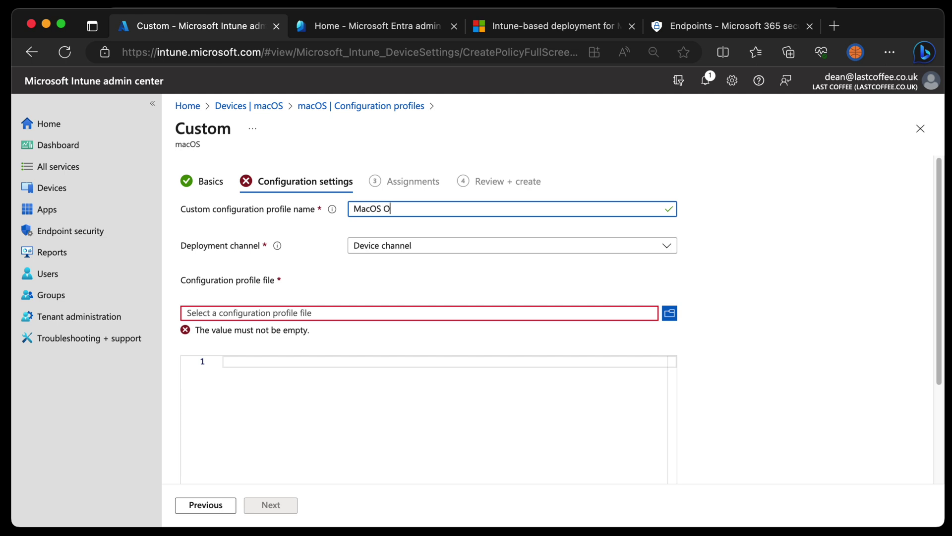
pyautogui.write('nboarding')
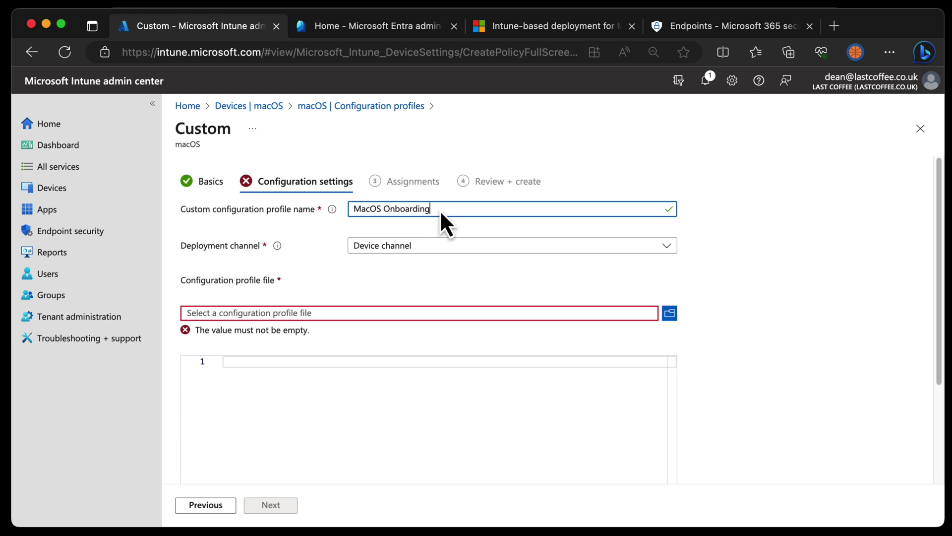
pyautogui.click(670, 318)
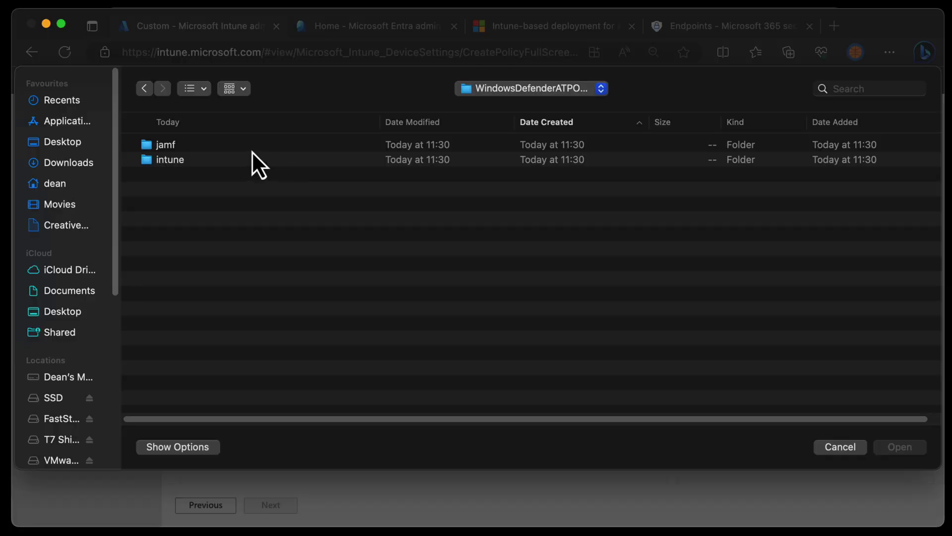
pyautogui.click(245, 148)
pyautogui.doubleClick(247, 160)
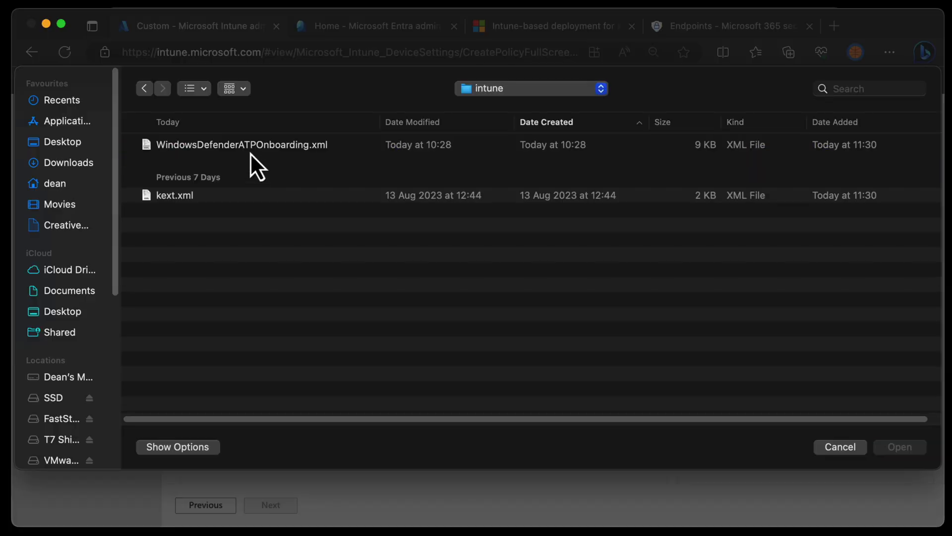
pyautogui.click(254, 147)
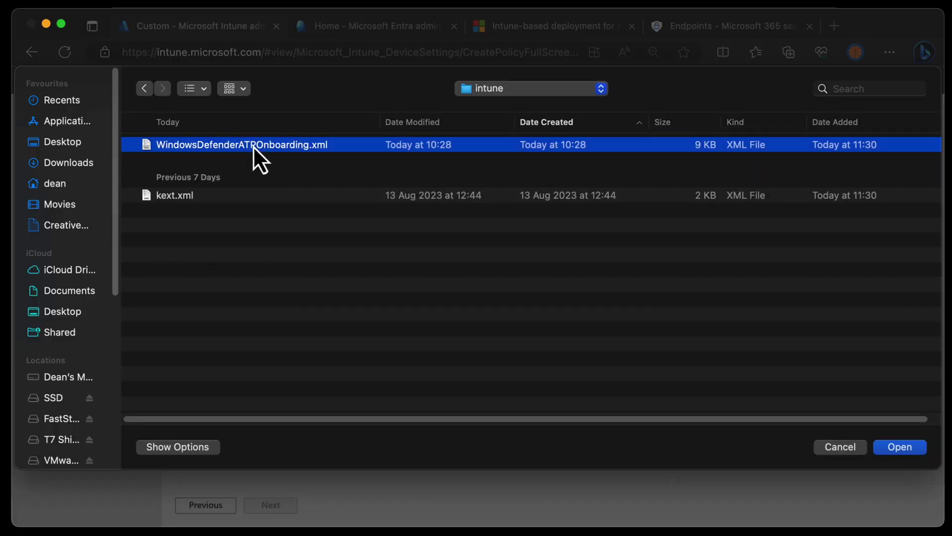
pyautogui.click(909, 449)
pyautogui.click(293, 510)
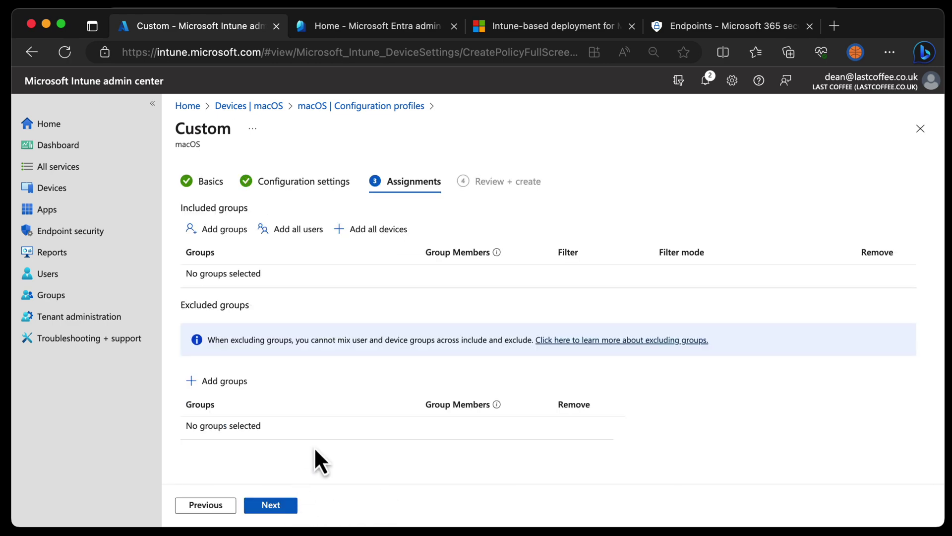
# Assign the profile to all devices, create it, and refresh the profile list
pyautogui.click(386, 230)
pyautogui.click(289, 511)
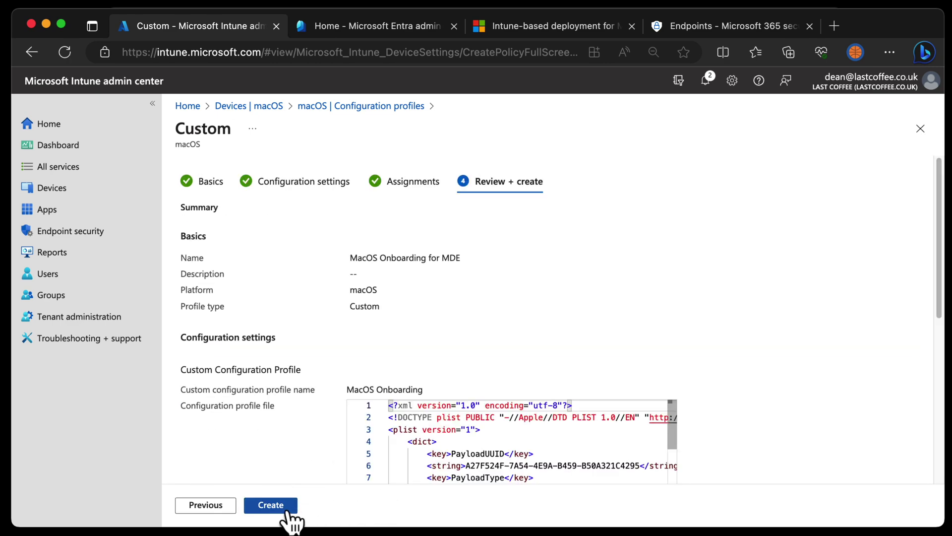
pyautogui.click(288, 511)
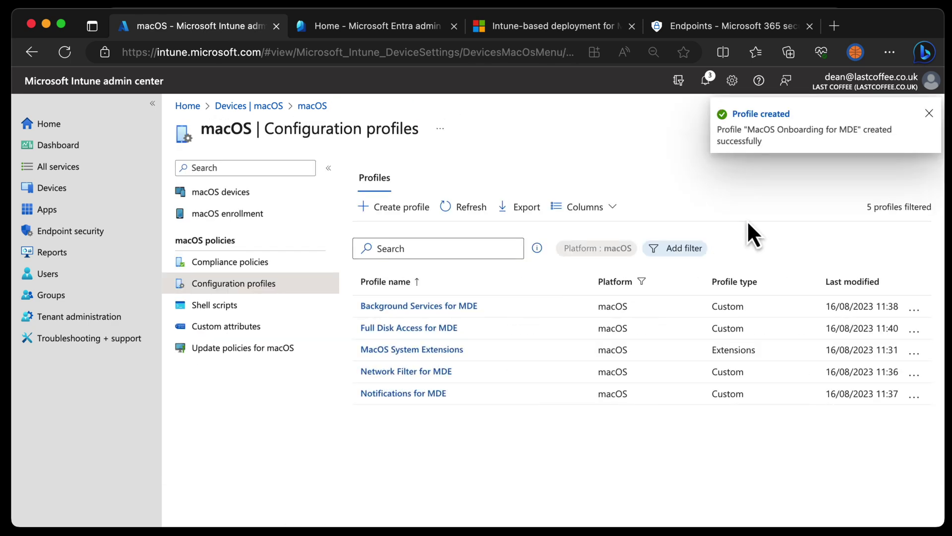
pyautogui.click(469, 208)
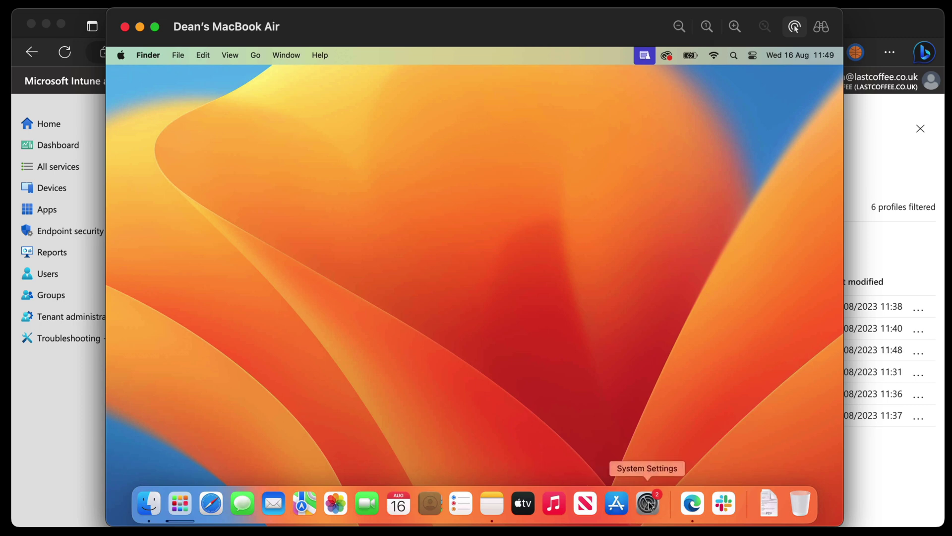
# Sync the MacBook Air from Devices > All devices, then return to the Mac's remote desktop
pyautogui.click(64, 417)
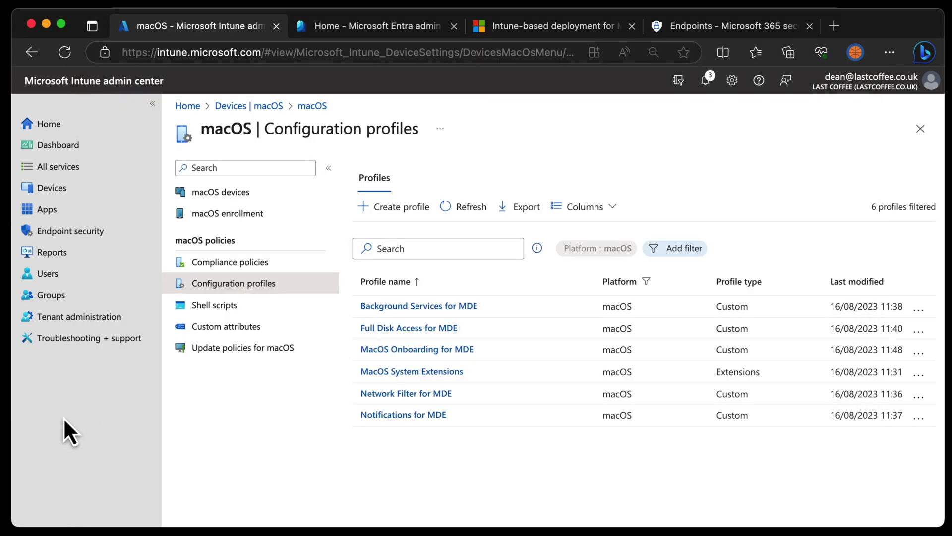
pyautogui.click(245, 106)
pyautogui.click(218, 212)
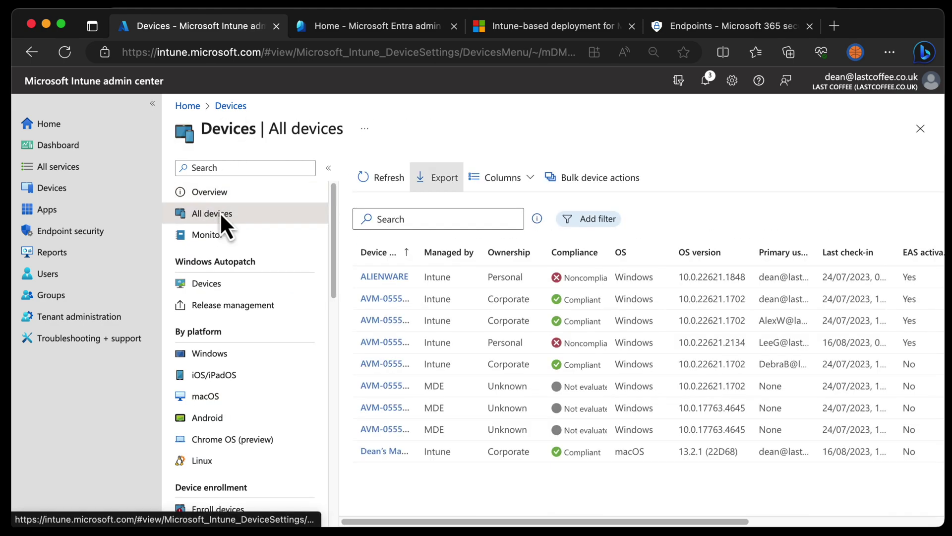
pyautogui.click(392, 450)
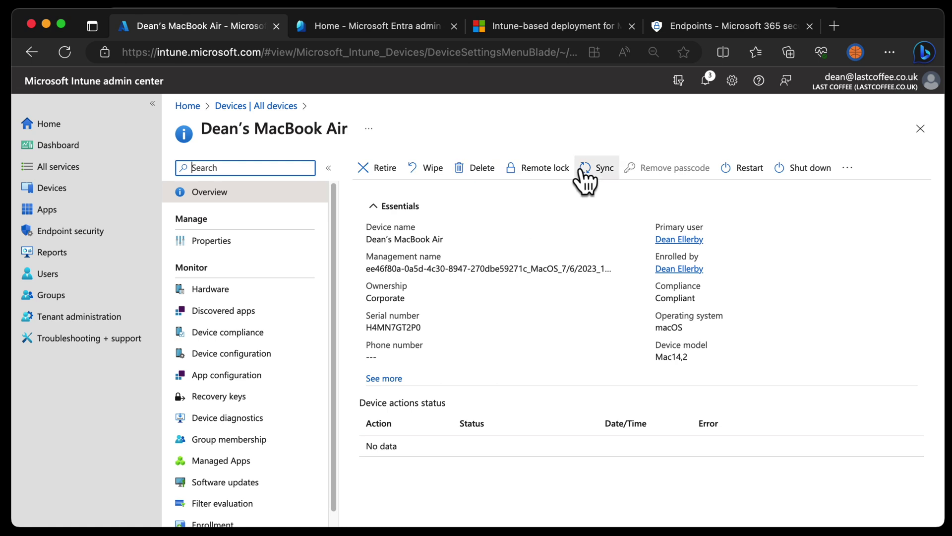
pyautogui.click(585, 169)
pyautogui.click(377, 254)
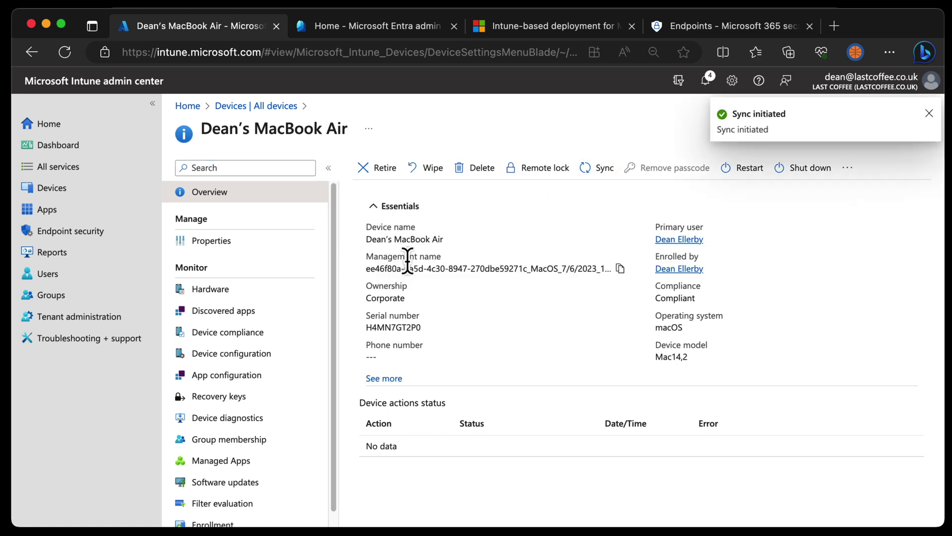
pyautogui.press('super+Tab')
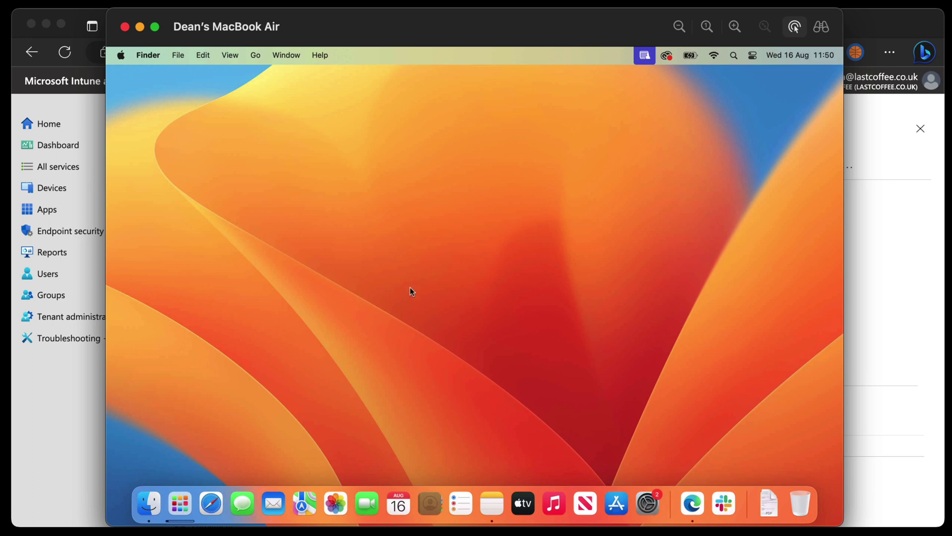
pyautogui.click(648, 503)
pyautogui.click(337, 444)
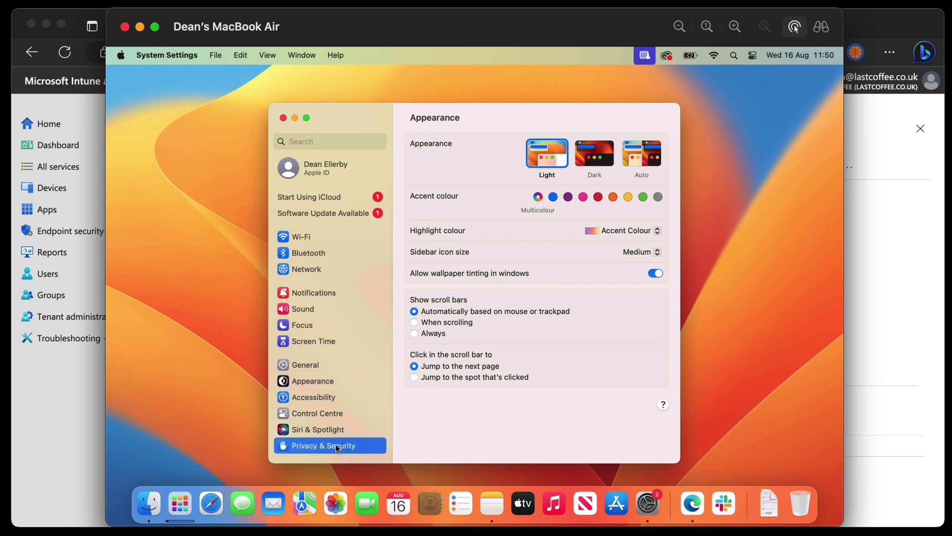
pyautogui.scroll(-15, 541, 382)
pyautogui.click(533, 419)
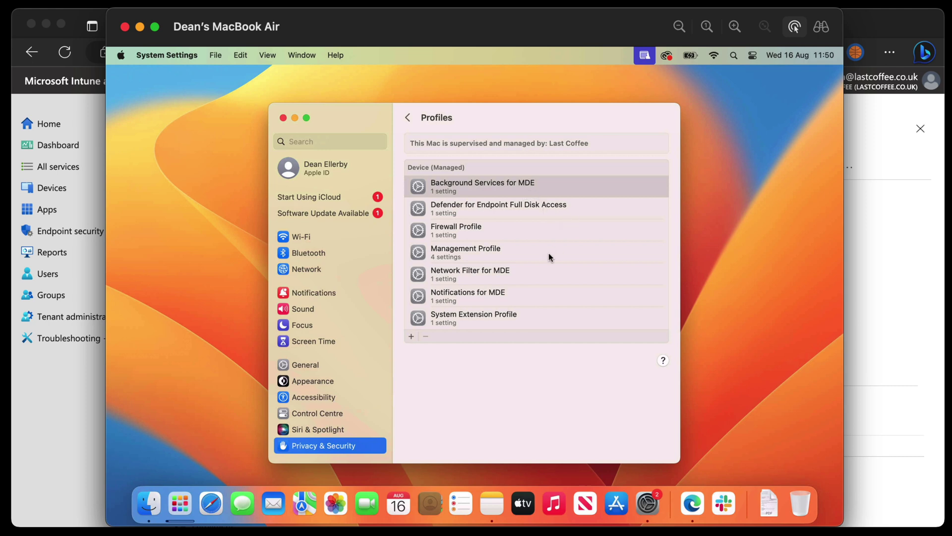
pyautogui.click(549, 317)
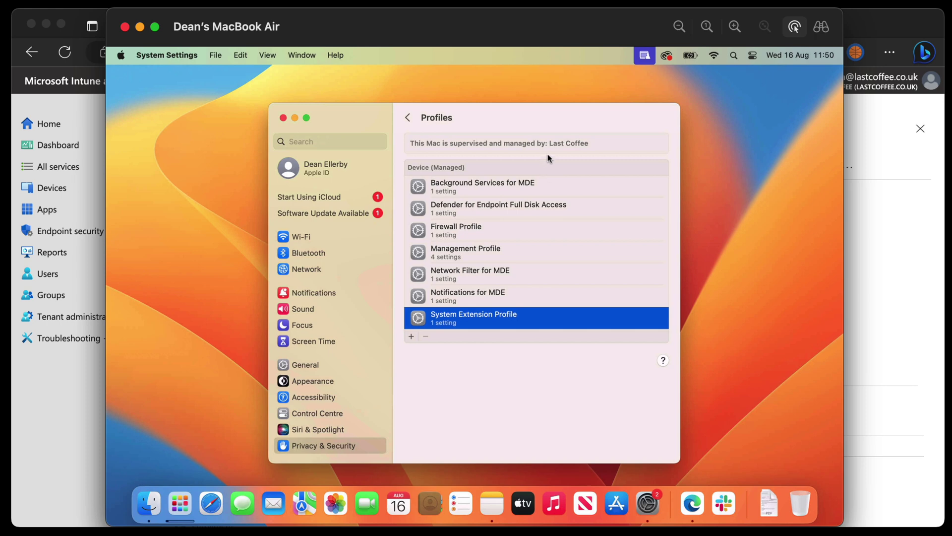
pyautogui.moveTo(342, 25); pyautogui.dragTo(373, 20)
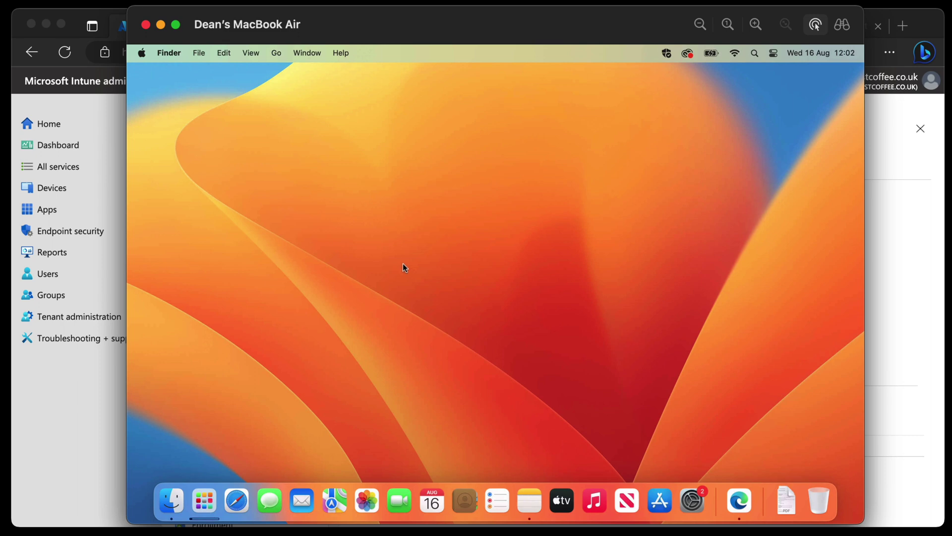
# Open Microsoft Defender from the menu-bar icon, view Scan Options, and go back
pyautogui.click(666, 54)
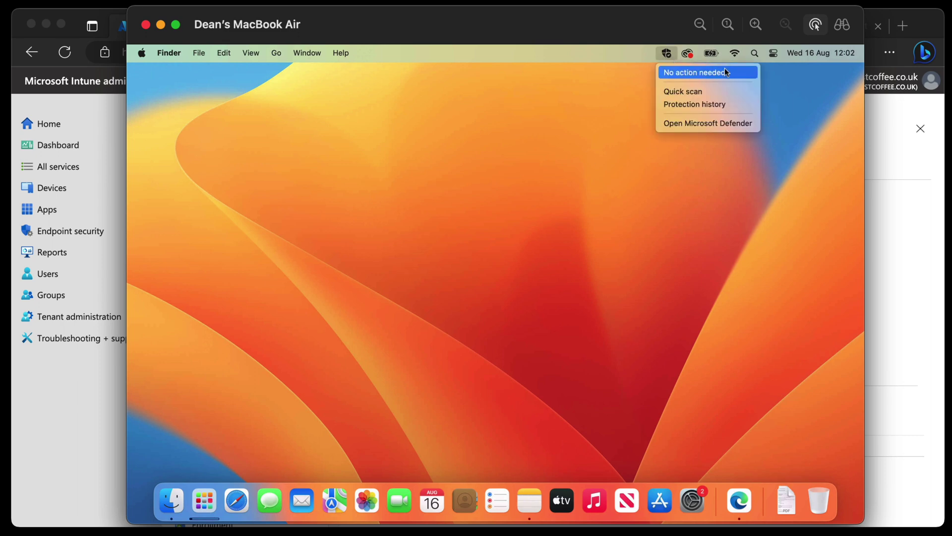
pyautogui.click(733, 122)
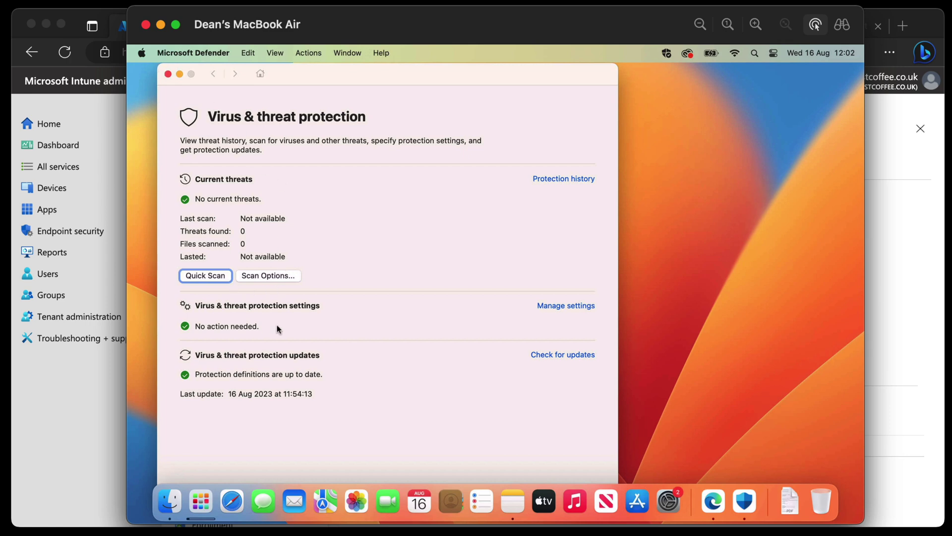
pyautogui.click(275, 277)
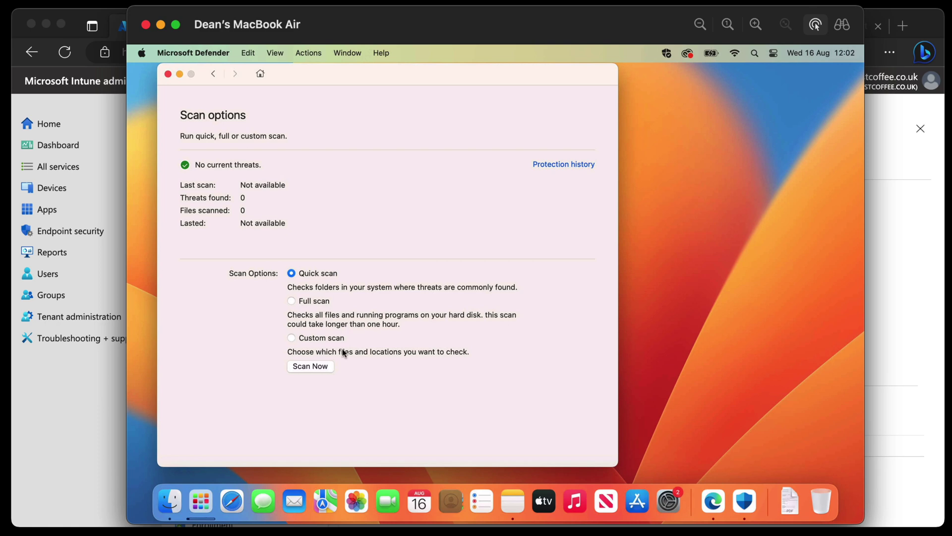
pyautogui.click(213, 74)
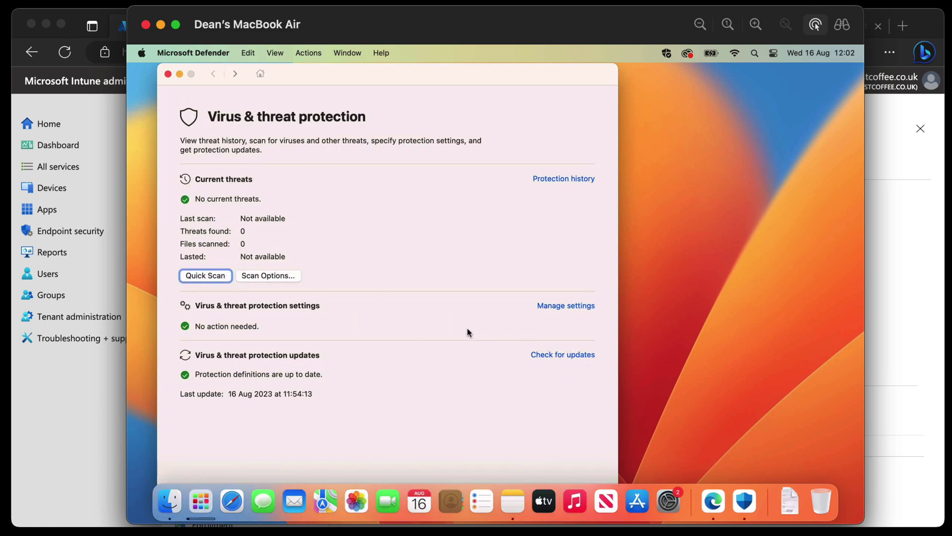
# In Manage settings, disable sample submission (authorising with the admin password) and cloud-delivered protection
pyautogui.click(567, 307)
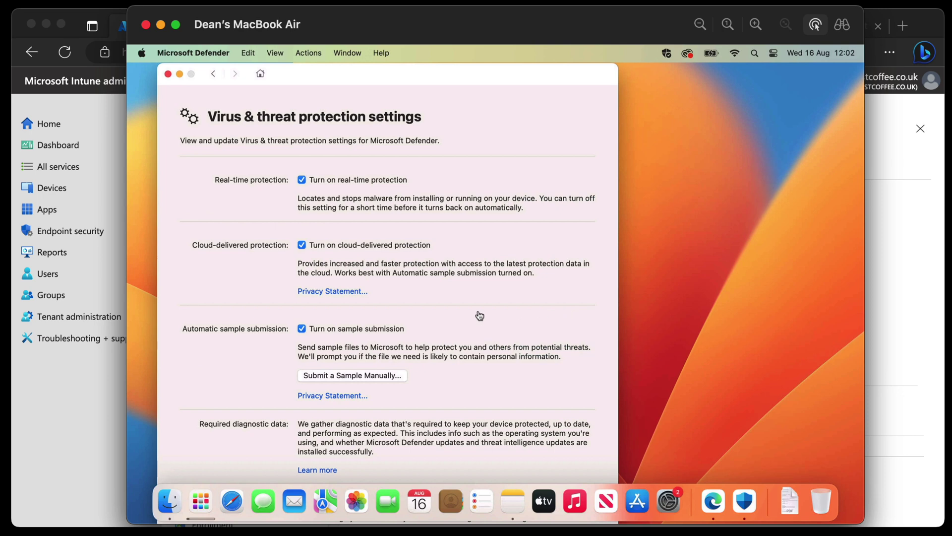
pyautogui.scroll(-5, 414, 368)
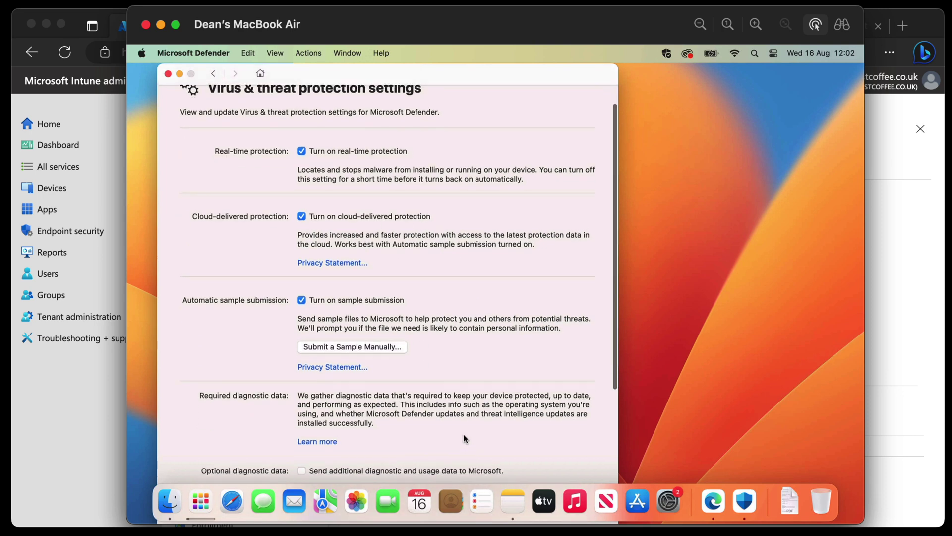
pyautogui.scroll(-2, 461, 430)
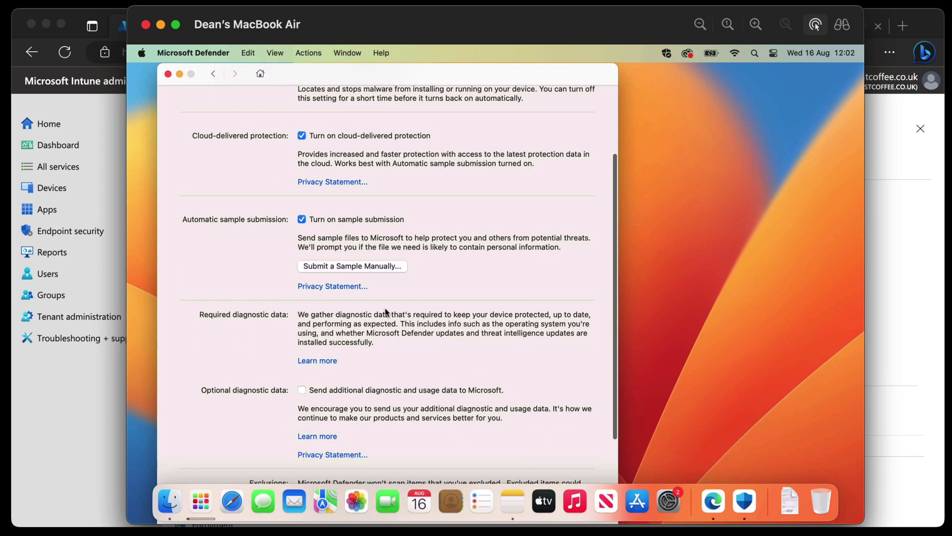
pyautogui.scroll(3, 369, 303)
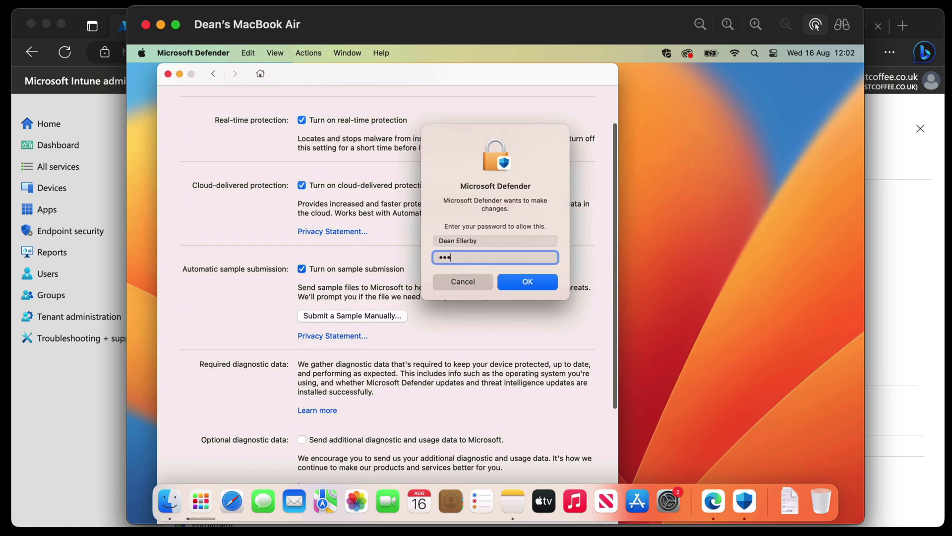
pyautogui.press('Return')
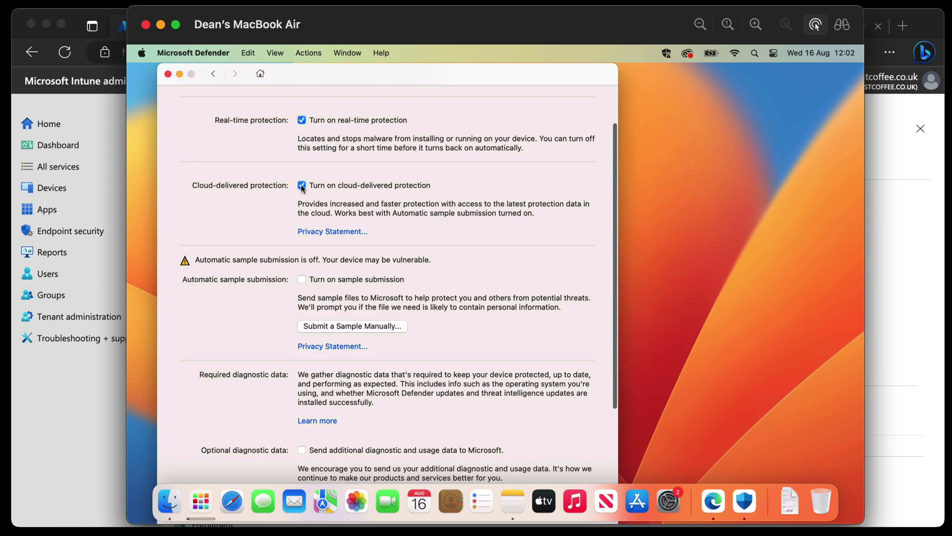
pyautogui.click(302, 185)
pyautogui.scroll(-5, 451, 394)
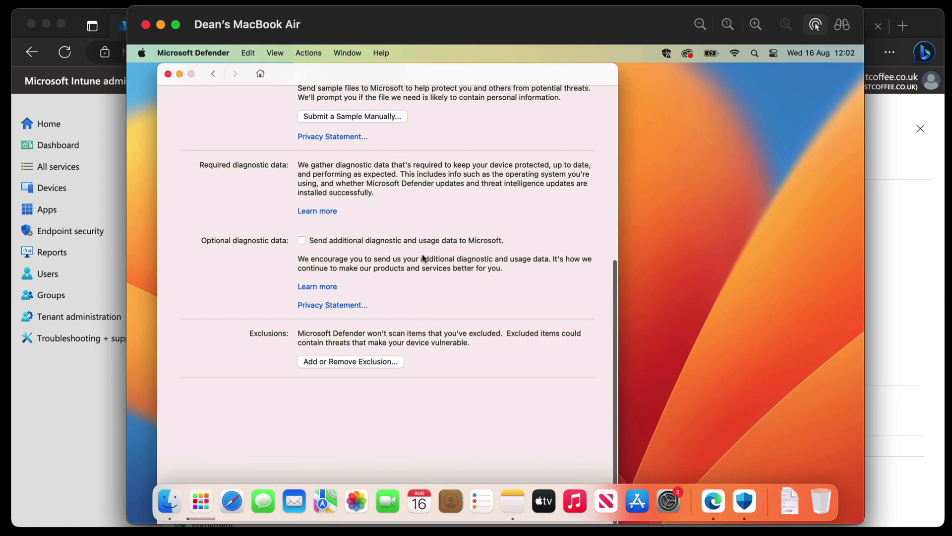
# Close the Defender window and open Action recommended from the Defender menu-bar icon
pyautogui.click(168, 74)
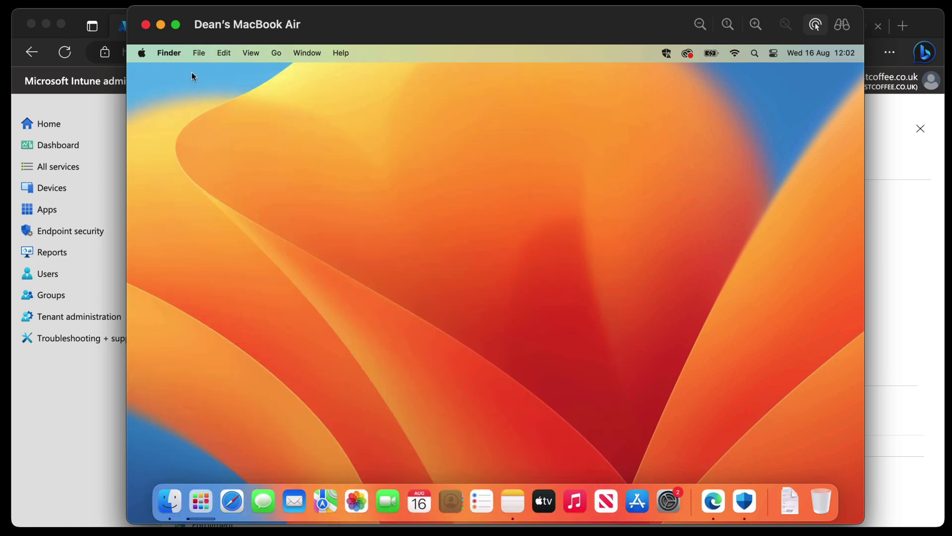
pyautogui.click(668, 53)
pyautogui.click(732, 76)
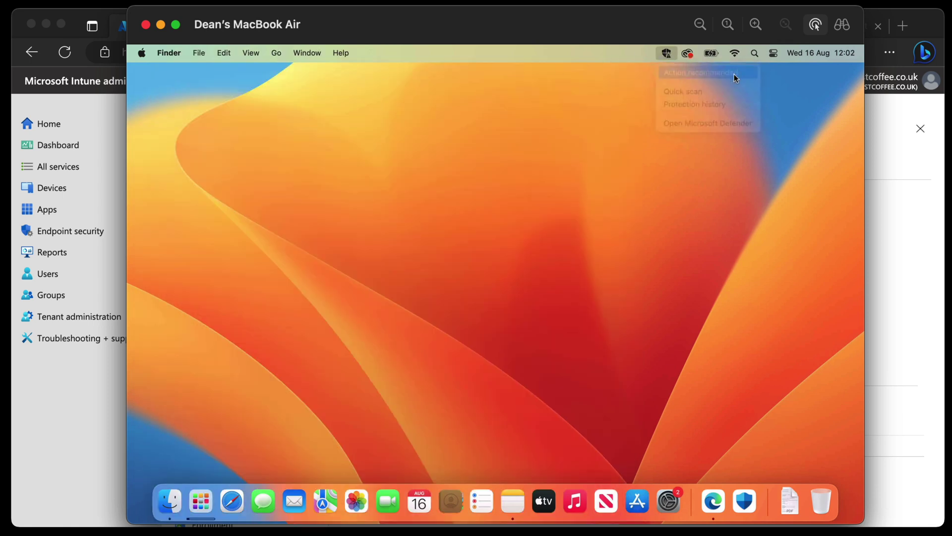